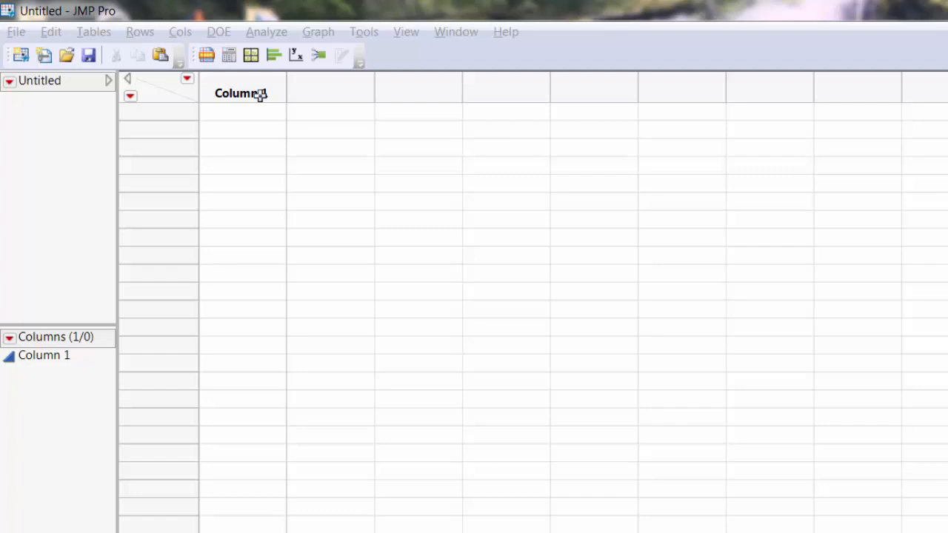
Step: Rename the first column as x
double_click(257, 91)
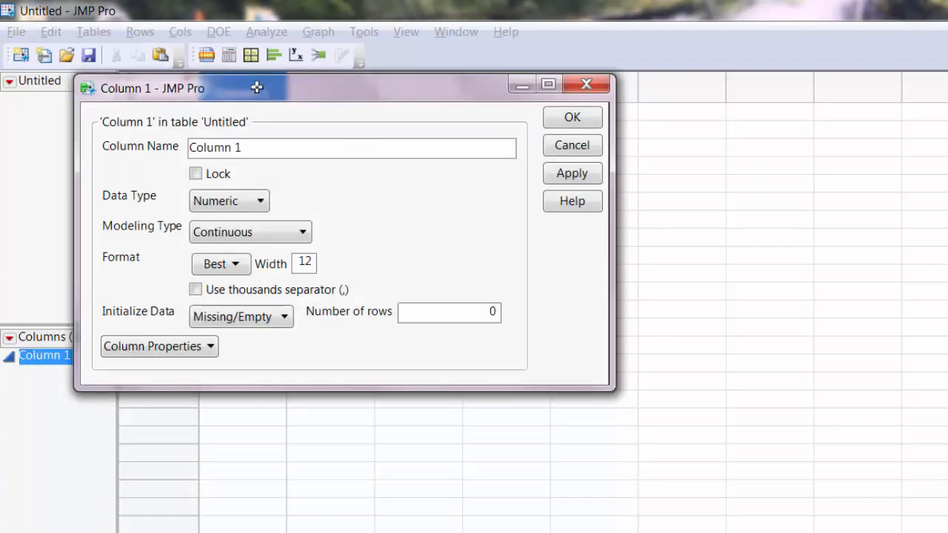
click(257, 146)
text(a)
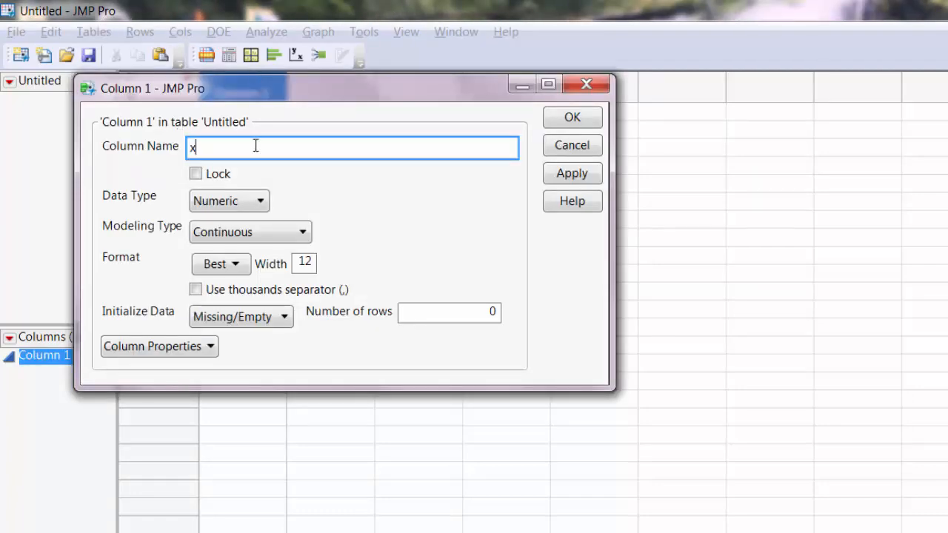
click(590, 118)
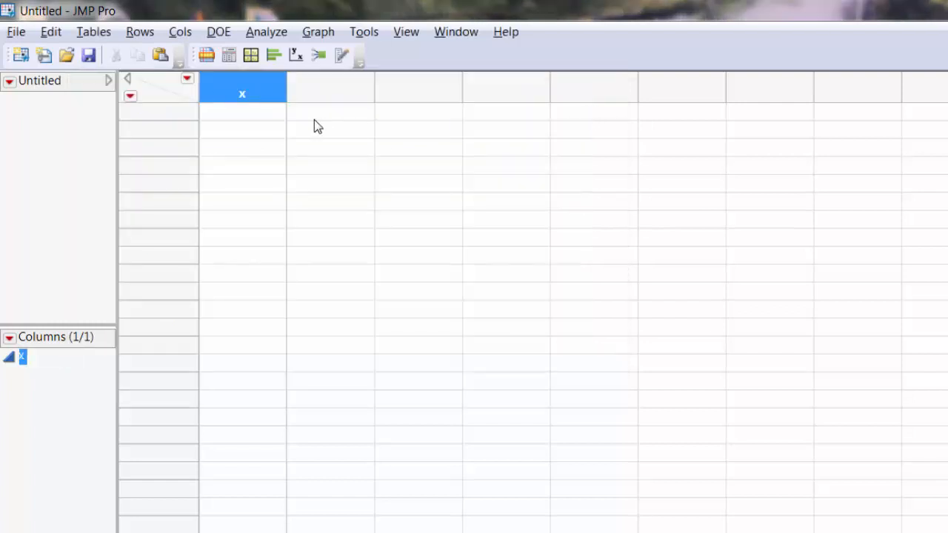
Step: Enter the values 0, 1 and 2 in the first three rows of column x
click(256, 119)
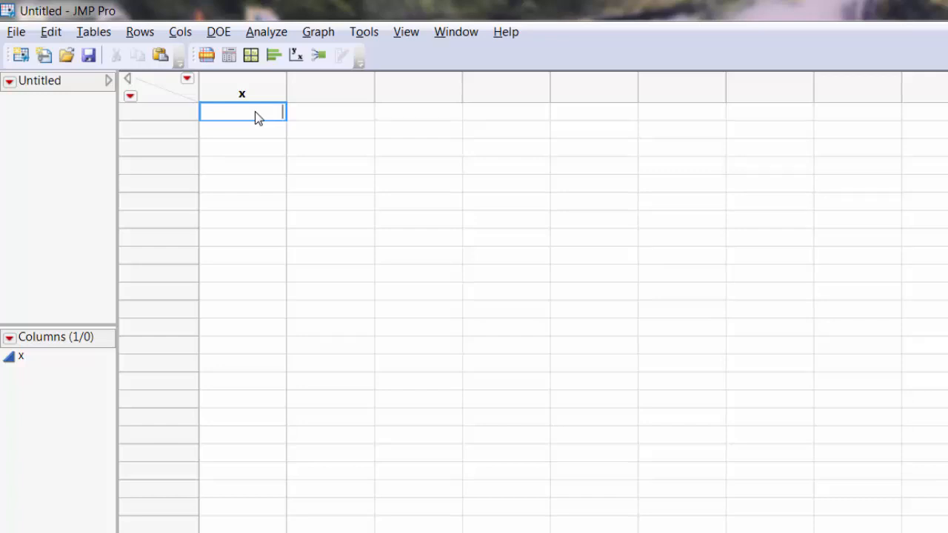
text(0)
key(Return)
text(1)
key(Return)
text(2)
key(Return)
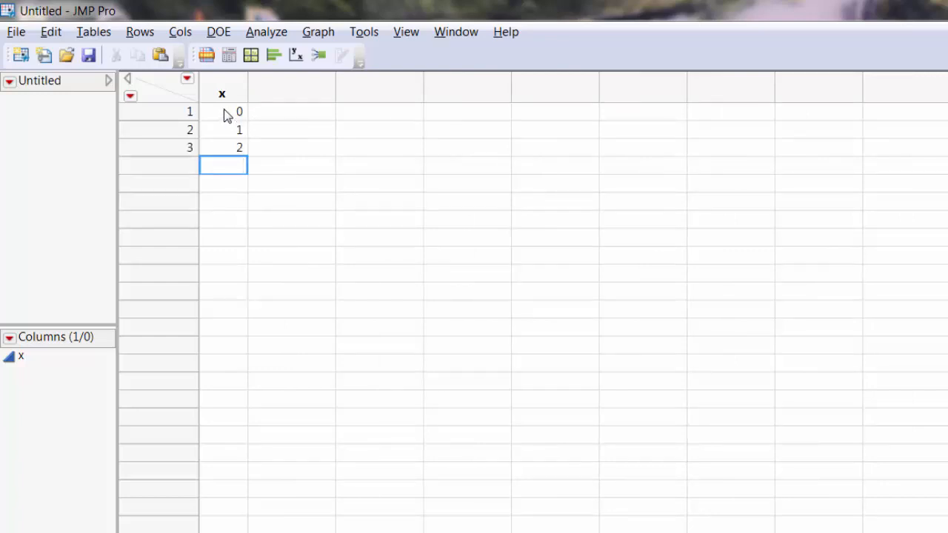
Step: Continue the 0, 1, 2 sequence in column x down to row 21, then clear the row selection
drag(222, 111, 226, 154)
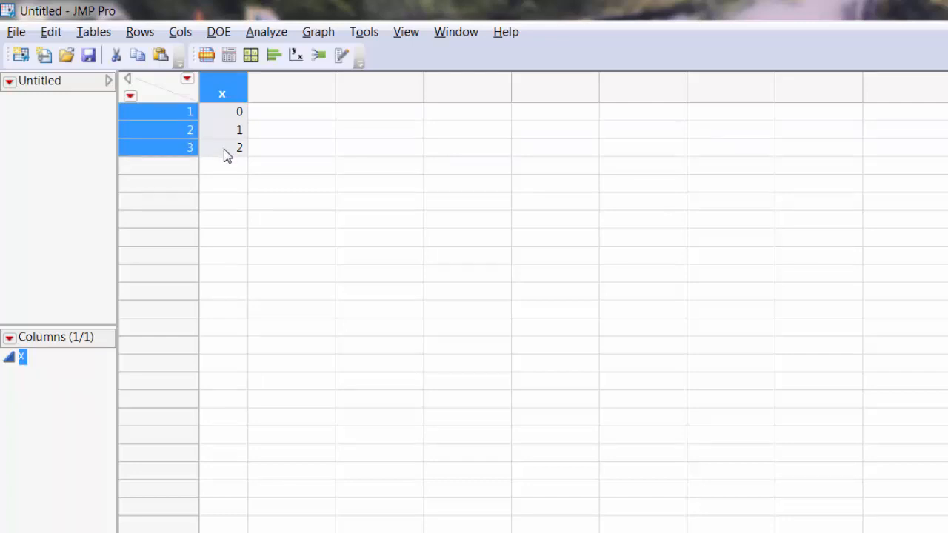
right_click(231, 129)
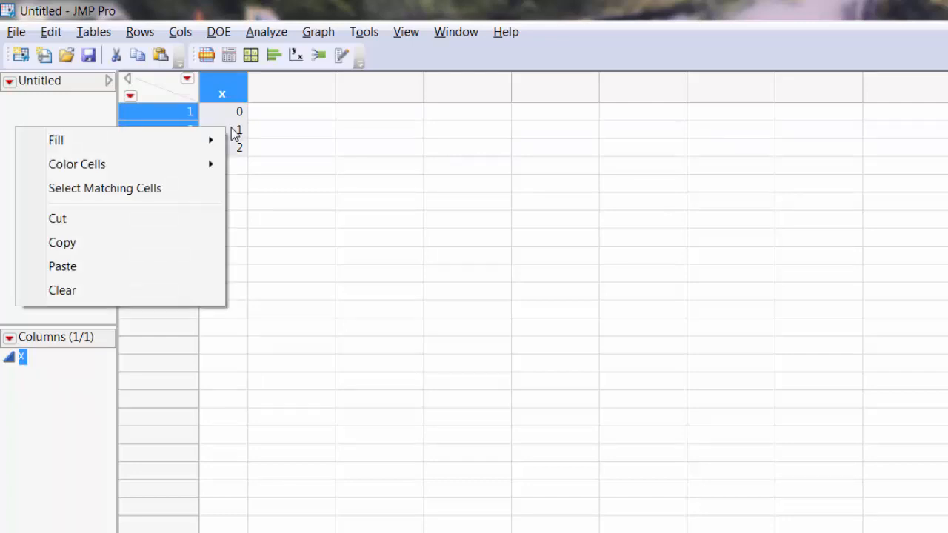
mouse_move(210, 144)
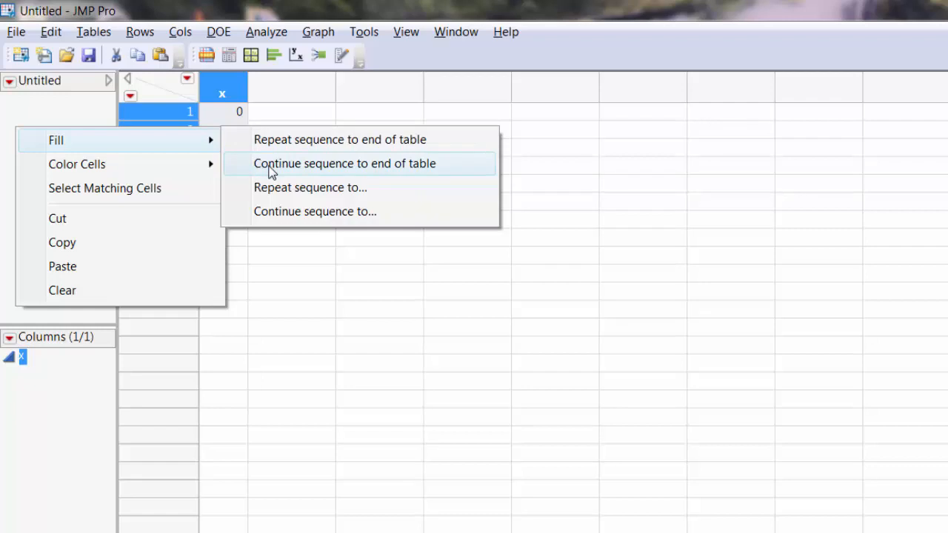
click(268, 213)
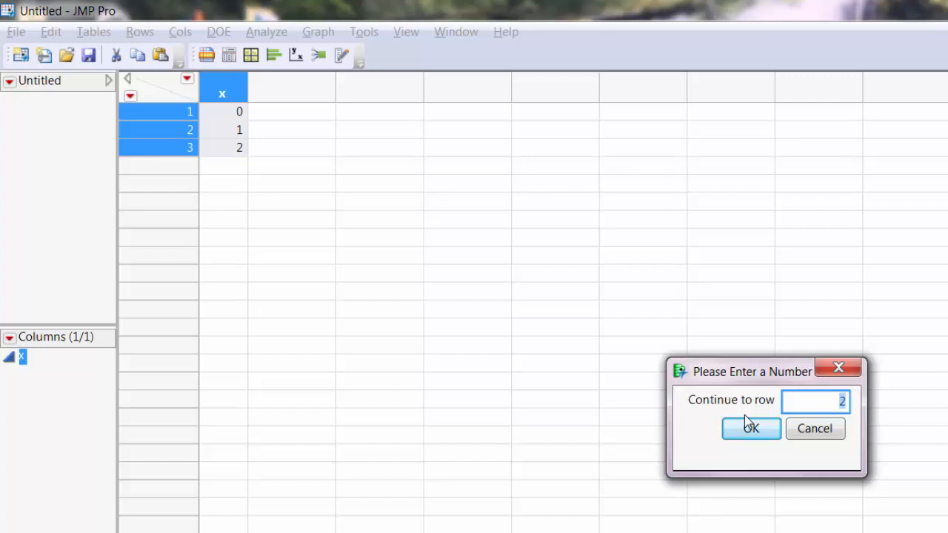
text(21)
click(750, 429)
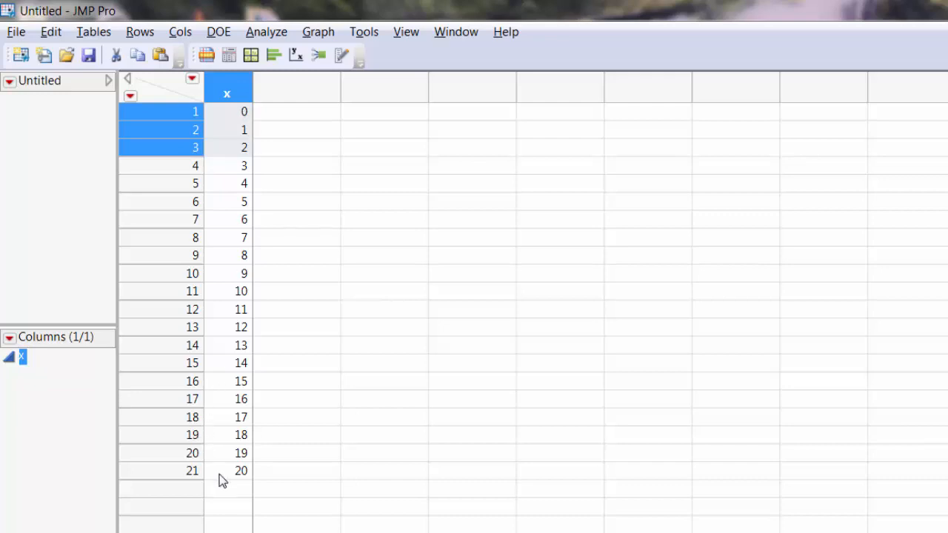
click(166, 95)
click(166, 84)
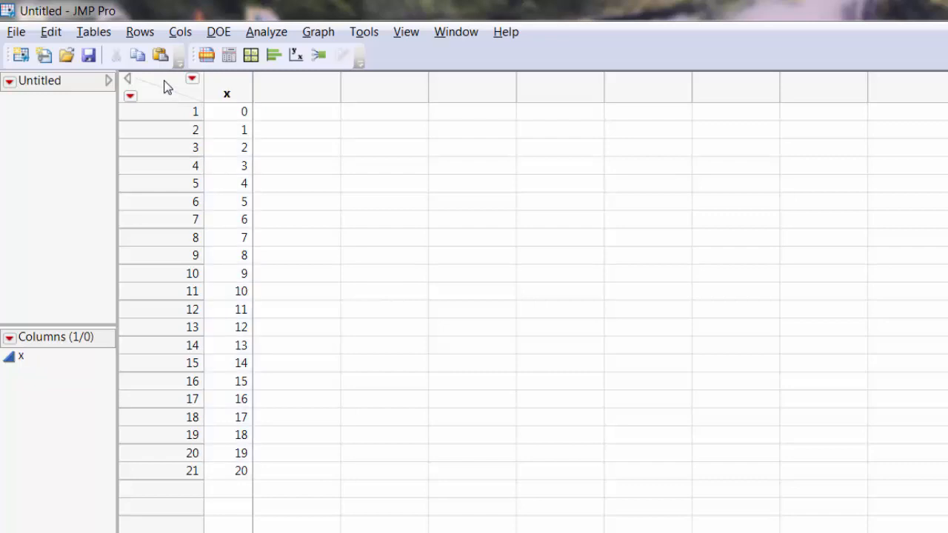
Step: Add a second column named p(x)
double_click(300, 102)
double_click(300, 101)
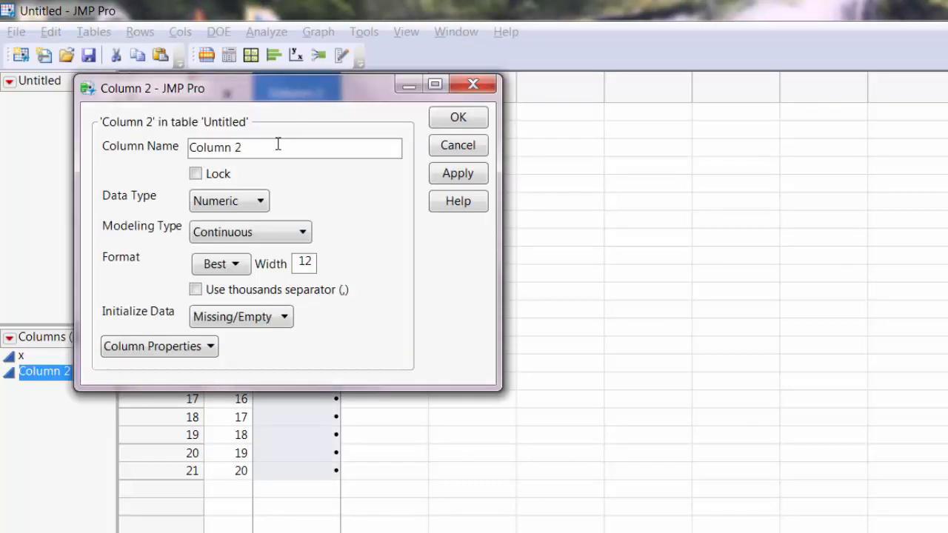
text(p(x))
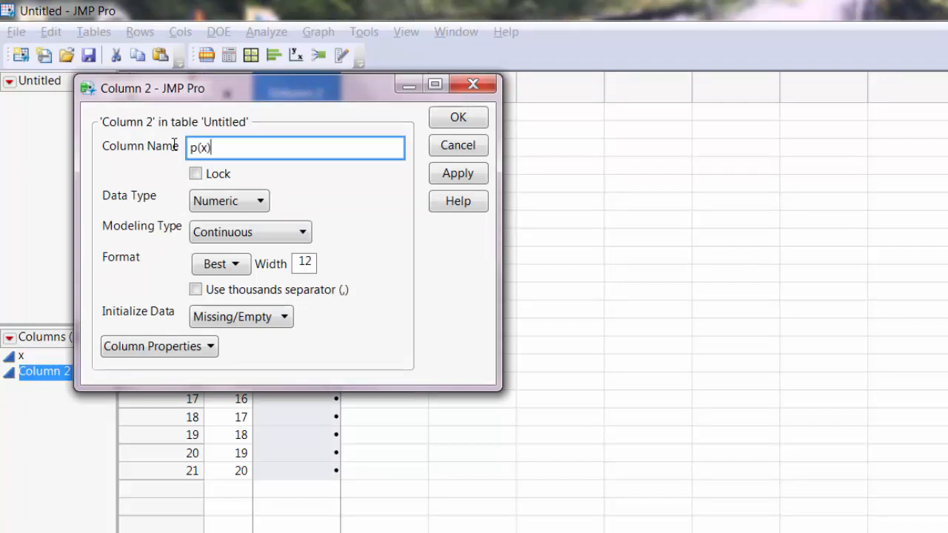
click(446, 124)
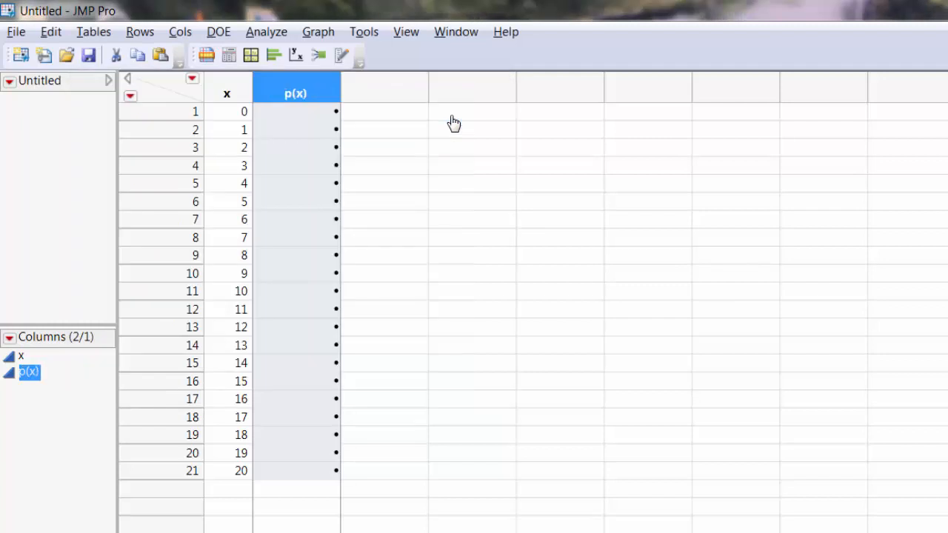
Step: Add a third column named Cumulative Probabilities
double_click(383, 100)
double_click(381, 97)
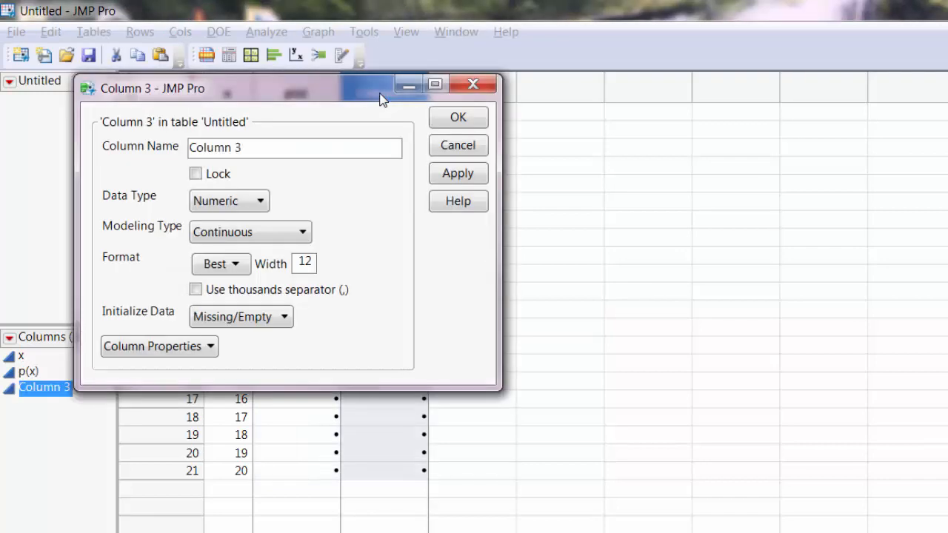
click(265, 152)
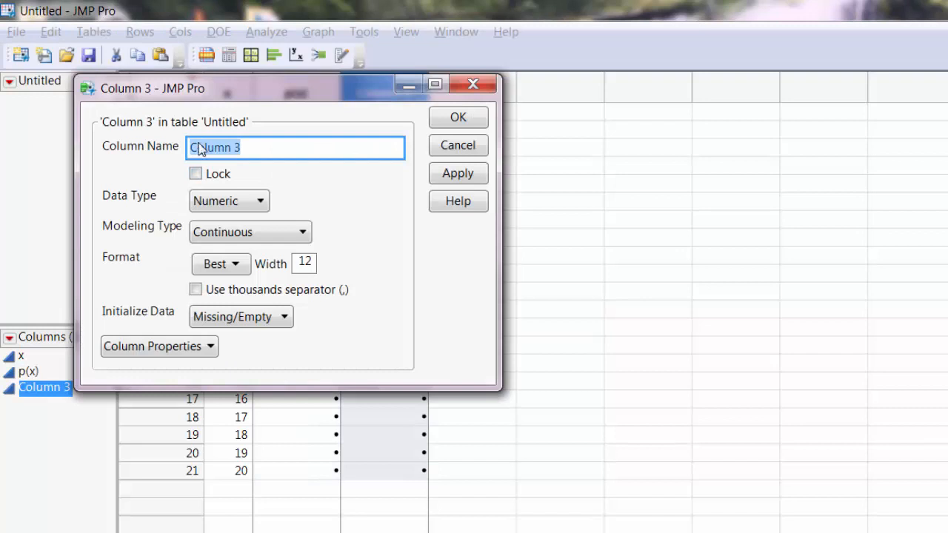
text(Cumulativ)
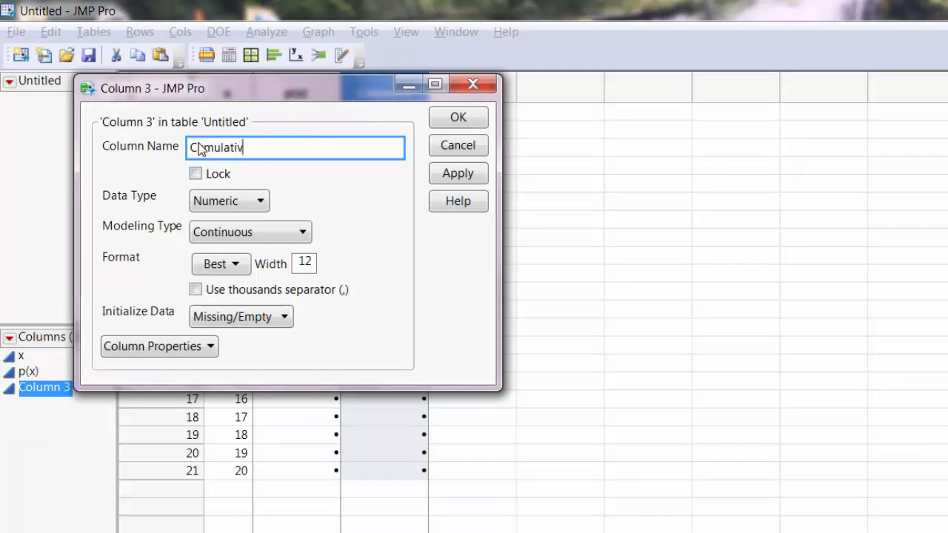
text(e Probabilities)
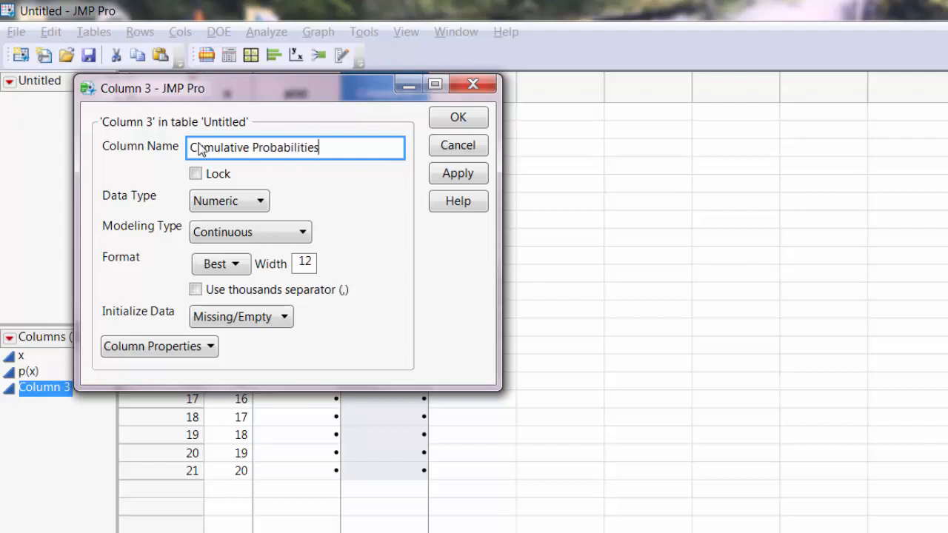
click(465, 117)
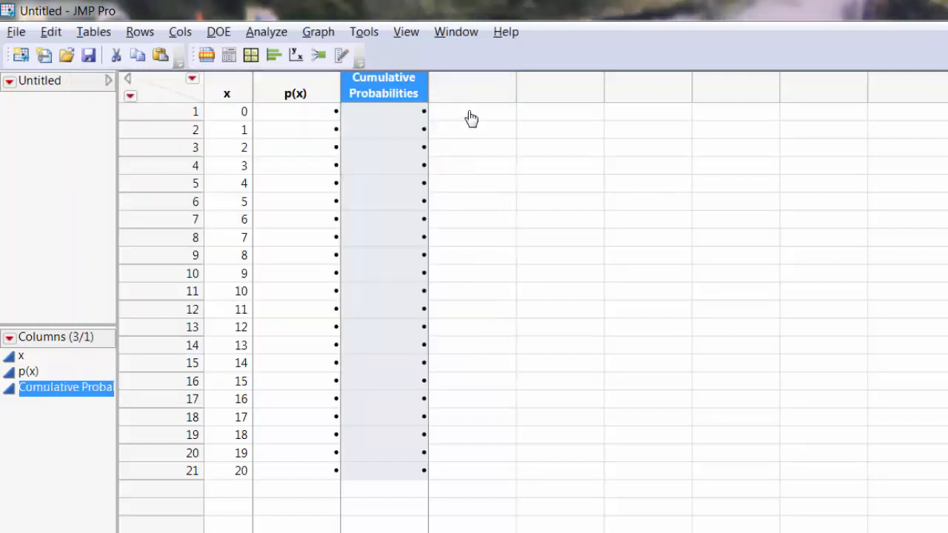
Step: Open the formula editor for the p(x) column and insert the Binomial Probability function
click(302, 84)
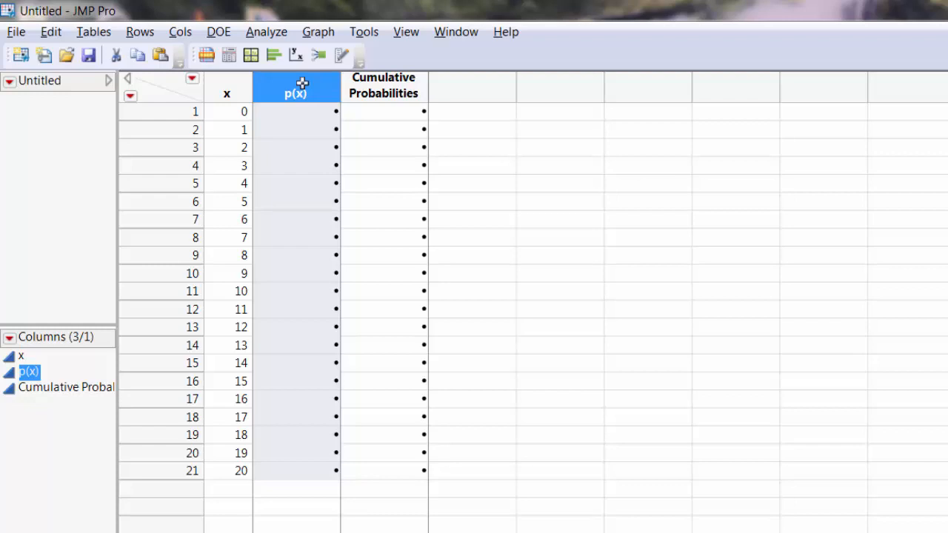
click(182, 34)
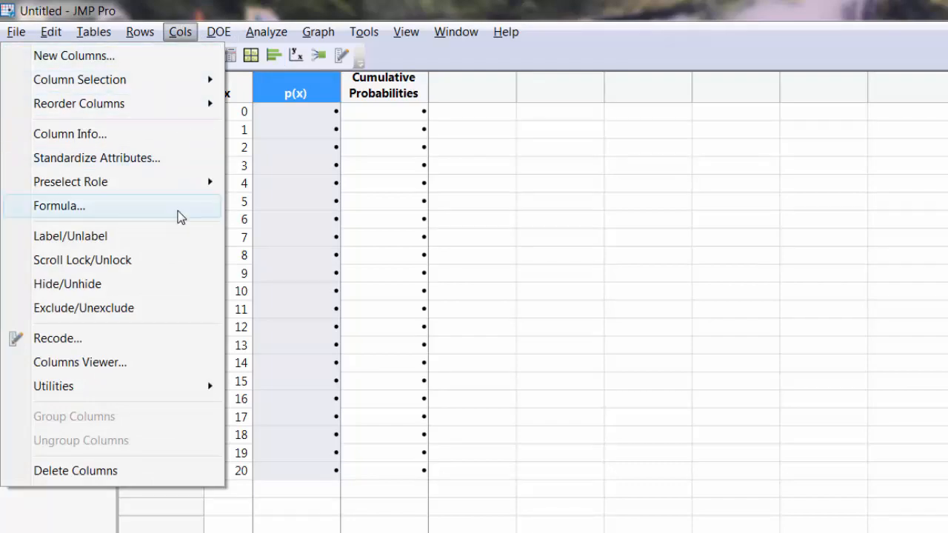
click(178, 209)
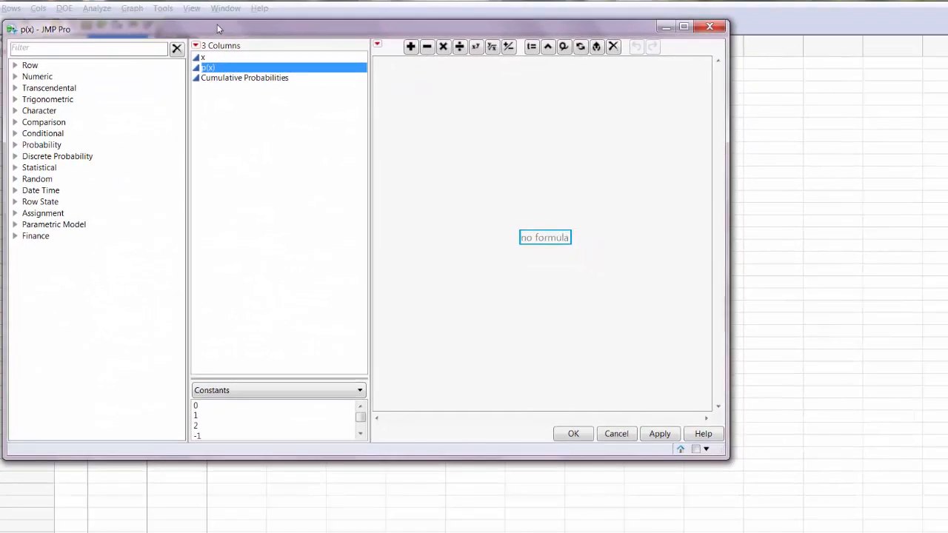
drag(244, 34, 431, 40)
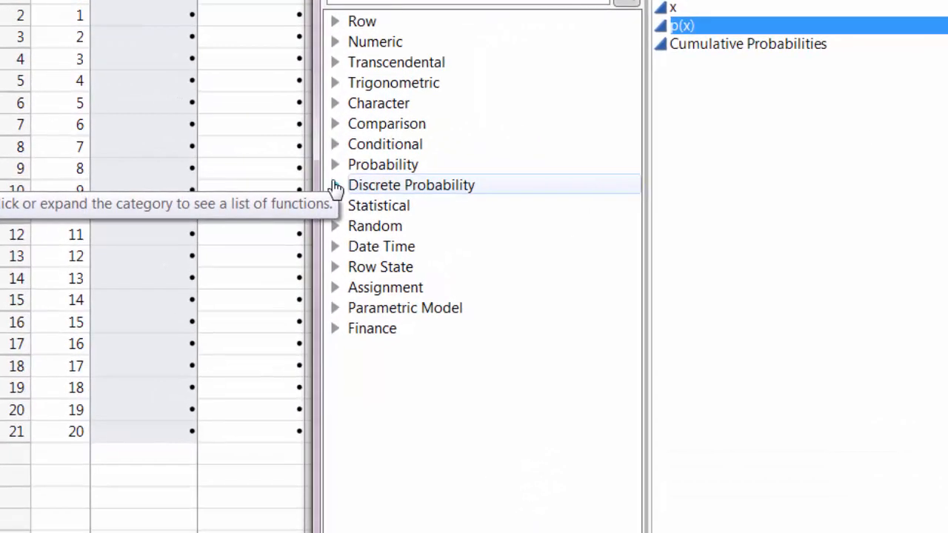
click(336, 185)
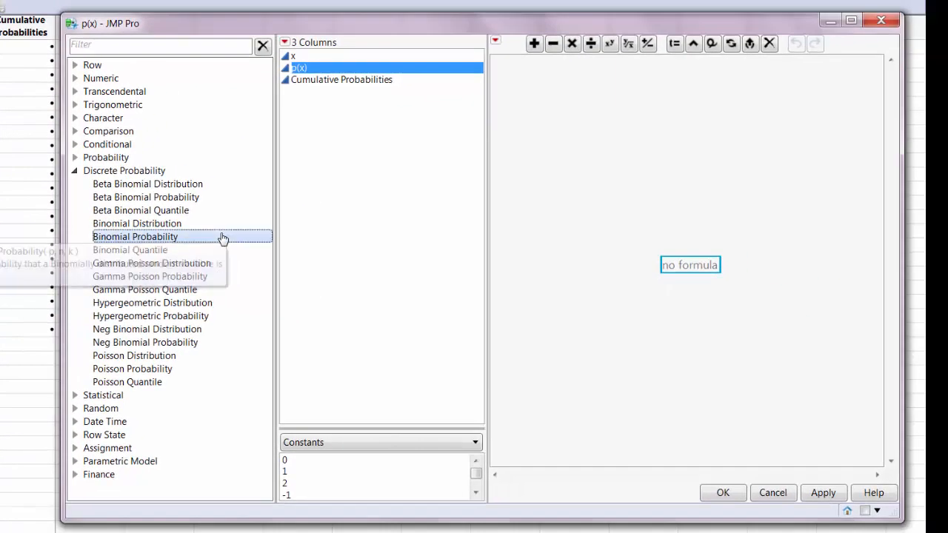
click(563, 288)
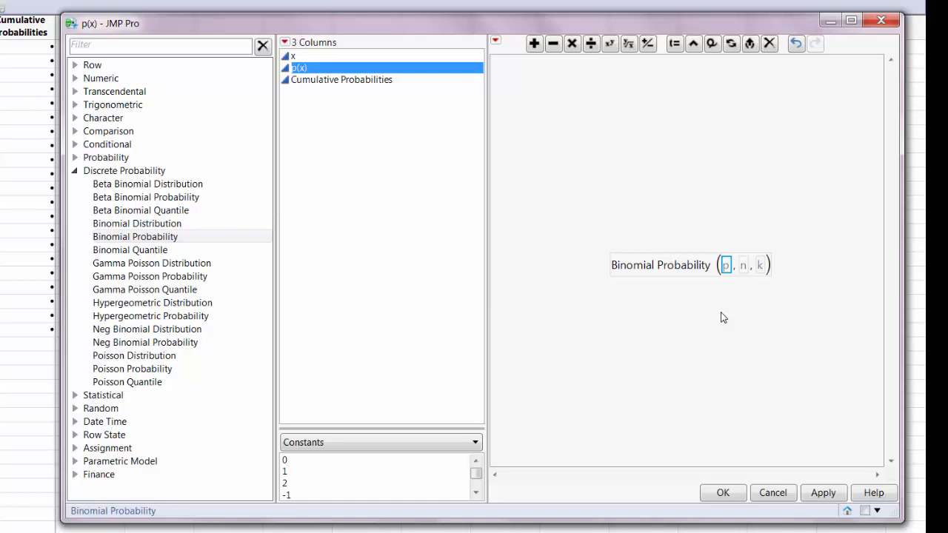
Step: Set the Binomial Probability arguments to p = 0.4, n = 20, and k = column x
key(Return)
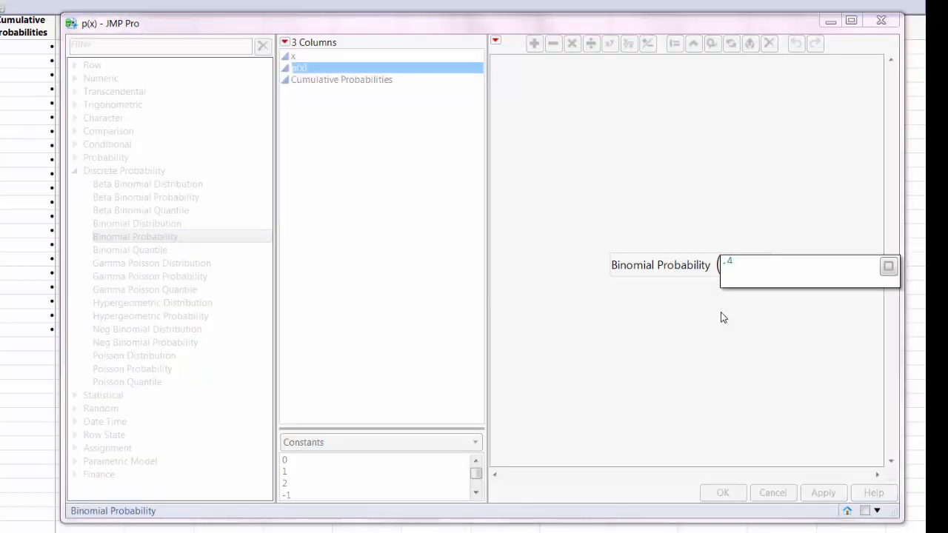
key(Return)
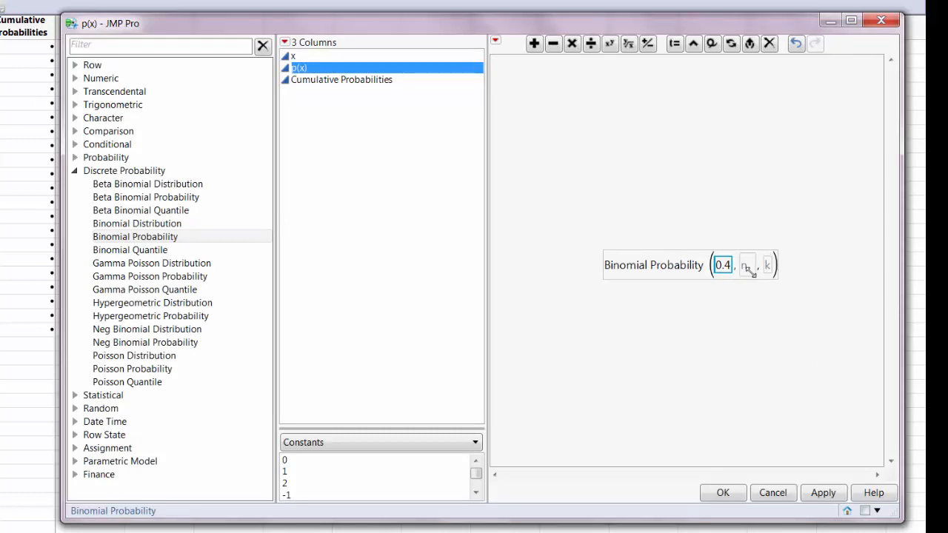
click(748, 266)
key(Return)
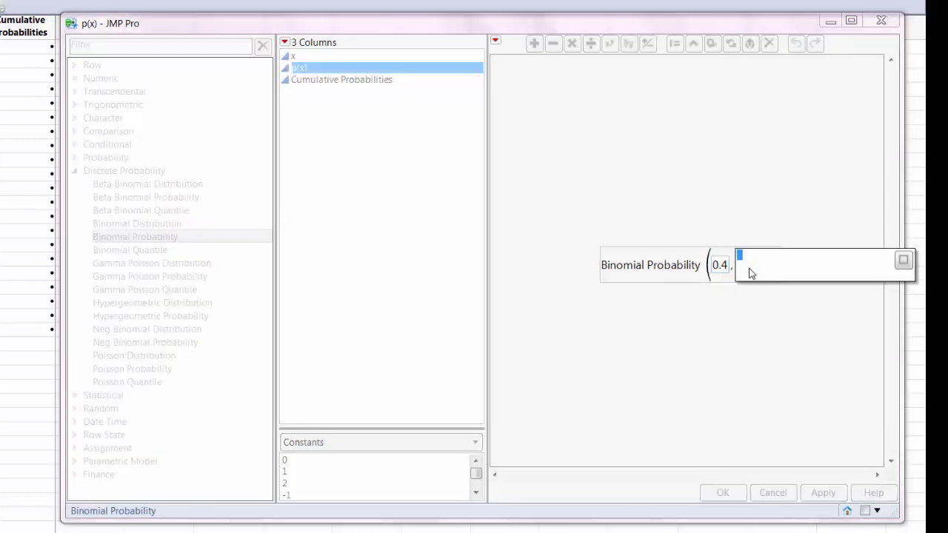
text(20)
key(Return)
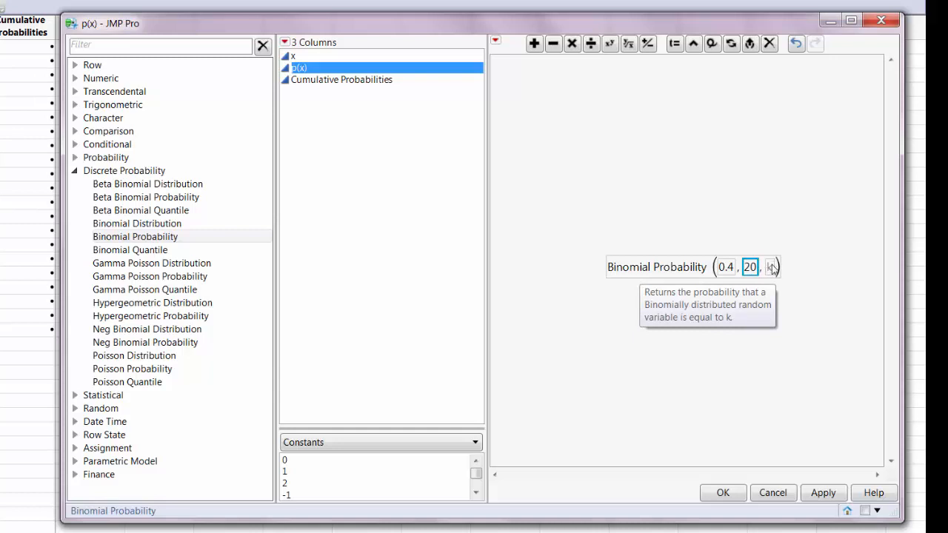
click(770, 270)
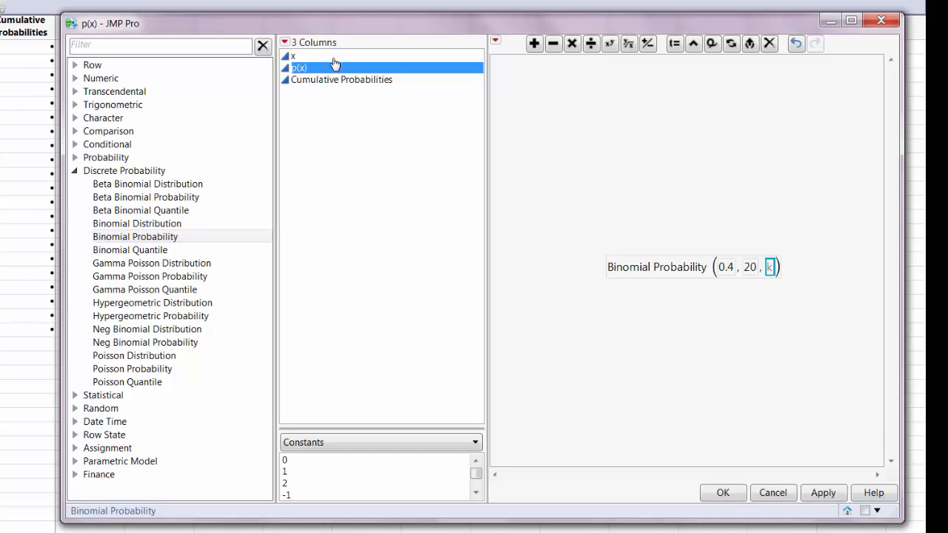
click(294, 57)
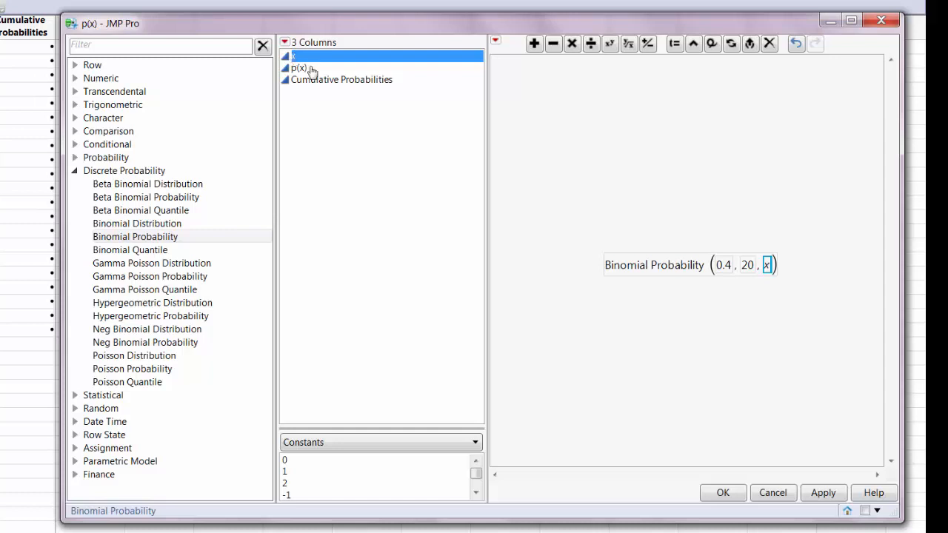
Step: Wrap the whole Binomial Probability expression inside a Round function
mouse_move(685, 273)
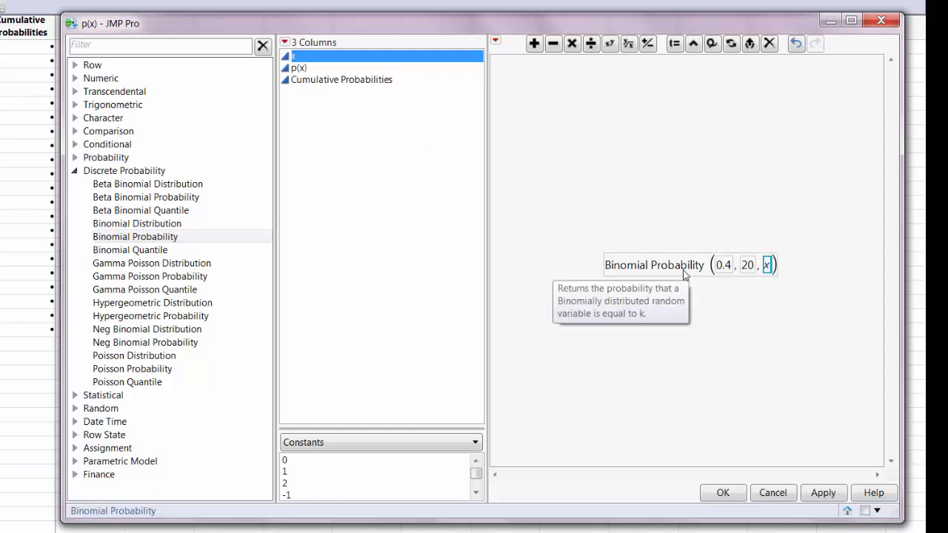
click(685, 269)
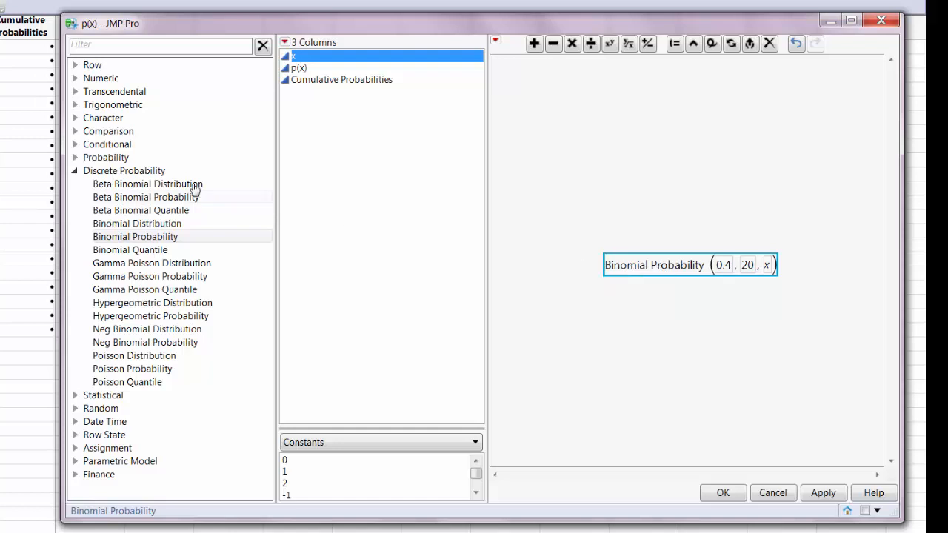
click(75, 79)
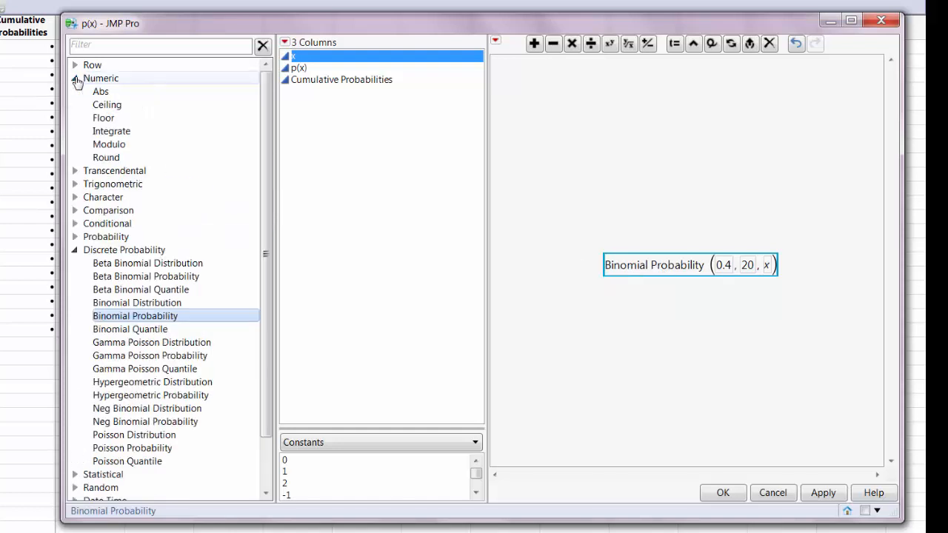
click(120, 158)
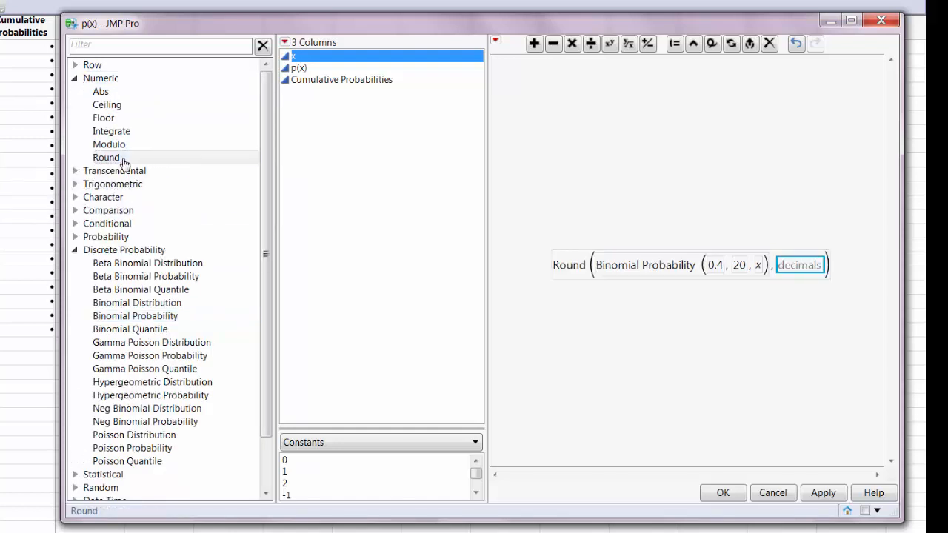
Step: Set the Round function's decimals to 4 and apply the p(x) formula to the table
click(800, 265)
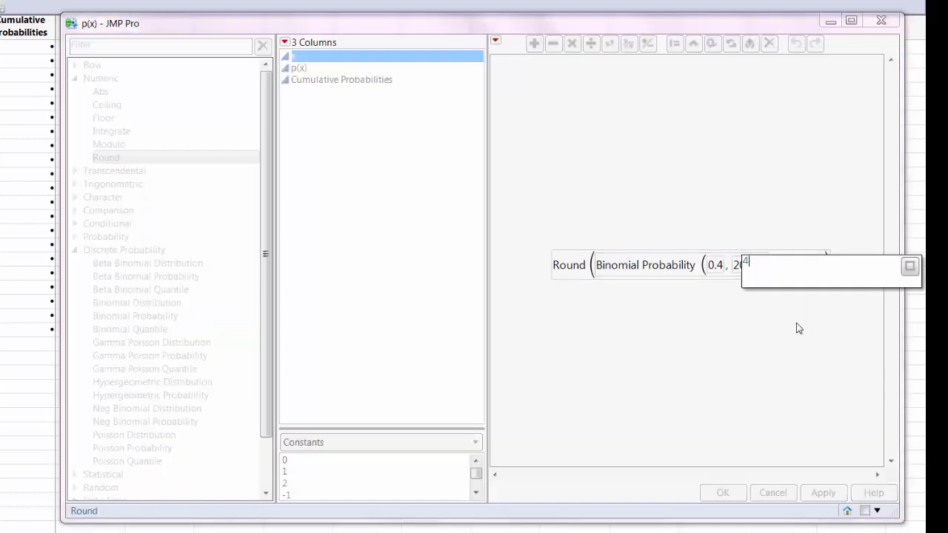
text(4)
key(Return)
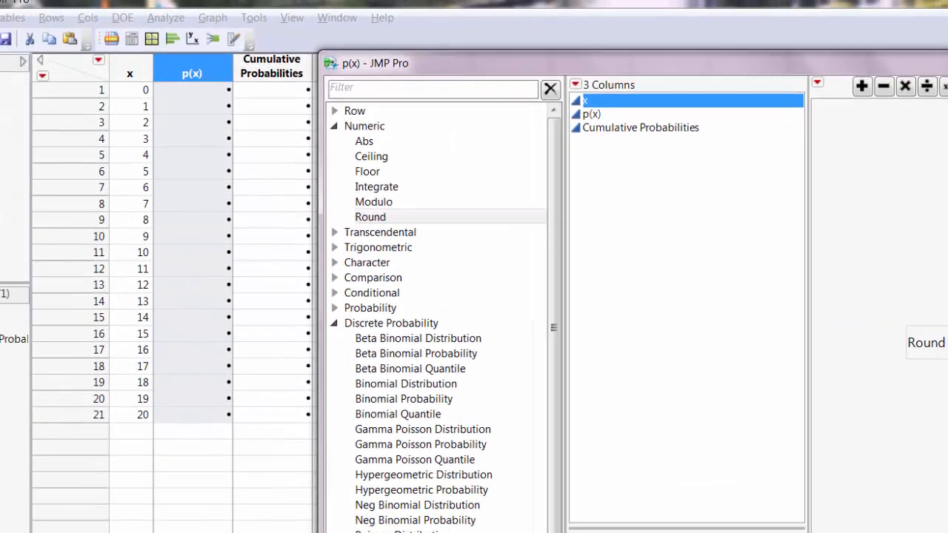
click(722, 492)
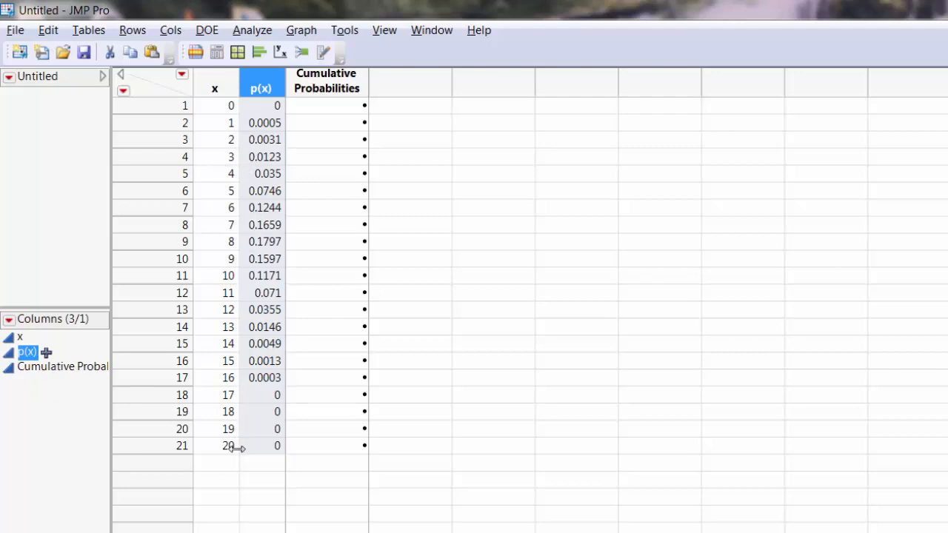
Step: Open the formula editor for the Cumulative Probabilities column and insert the Binomial Distribution function
click(361, 88)
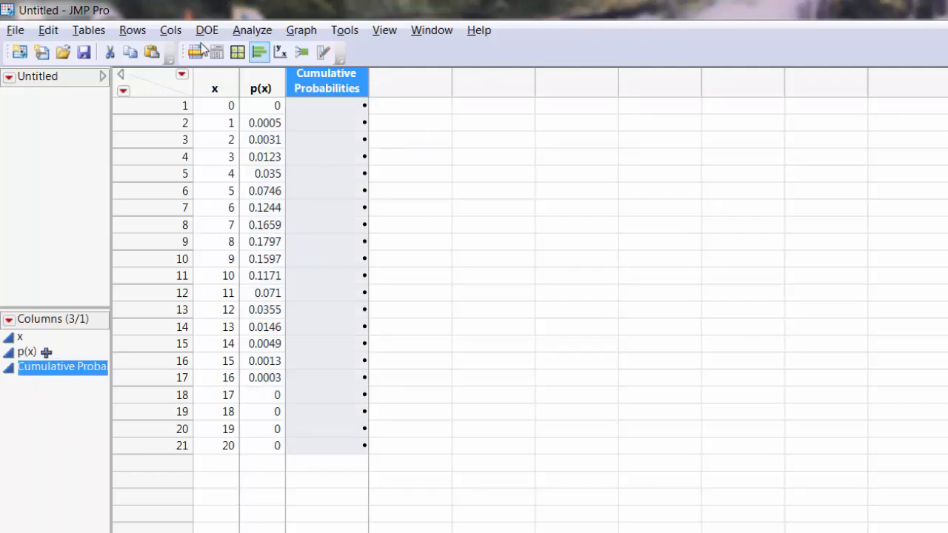
click(178, 31)
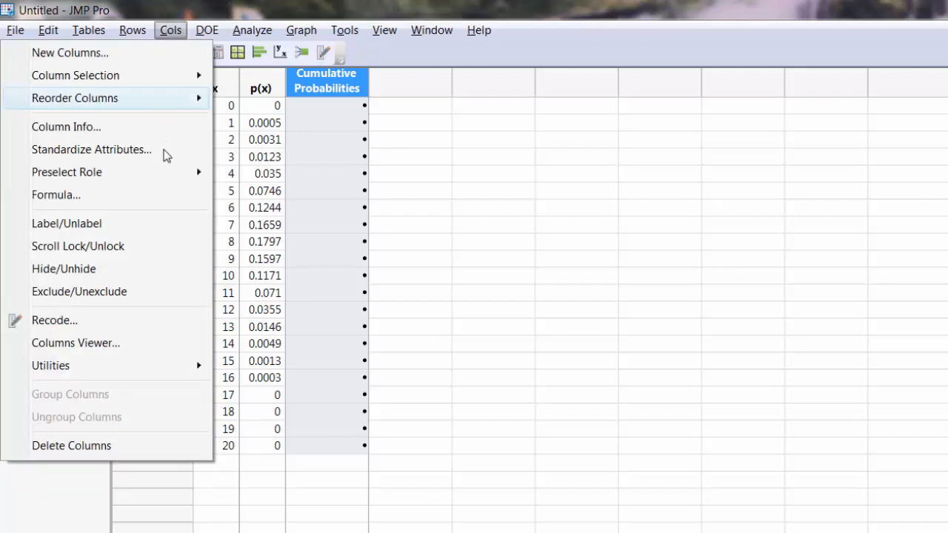
click(107, 195)
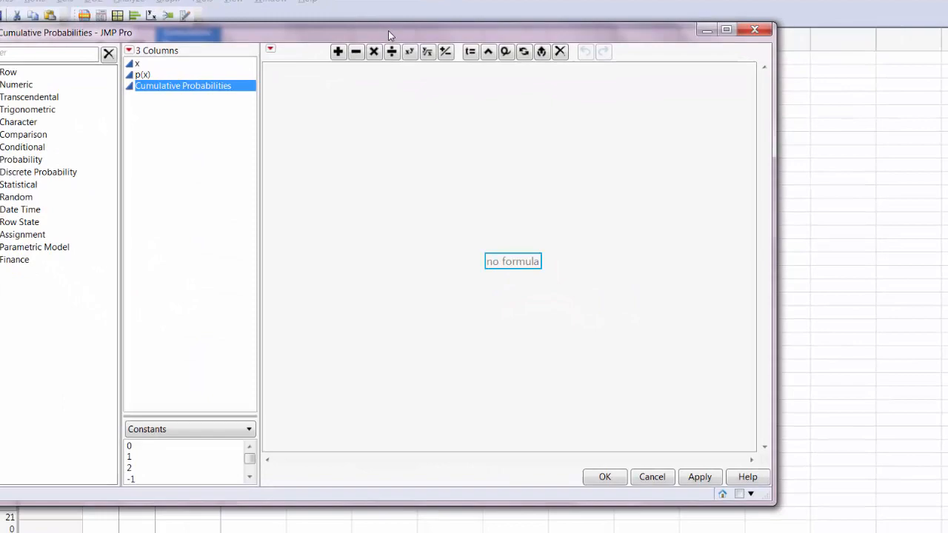
drag(351, 26, 304, 6)
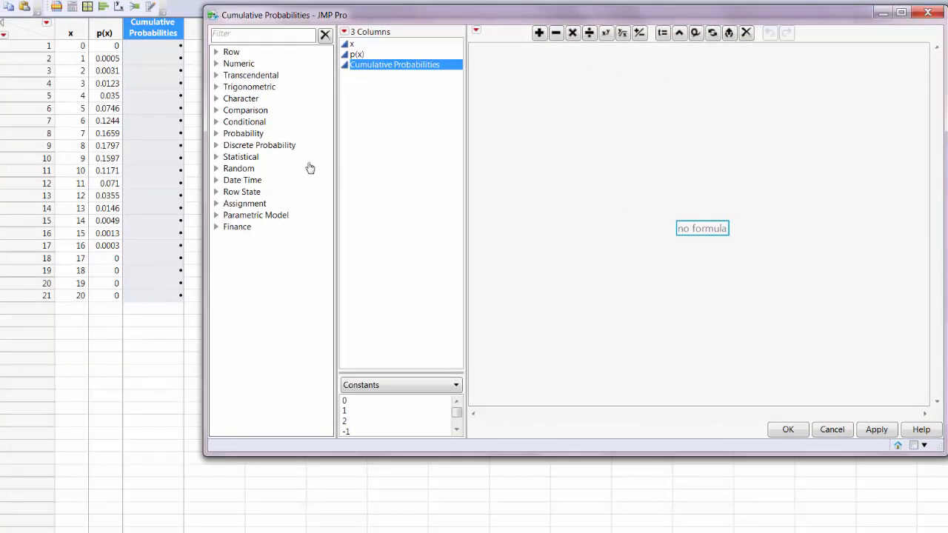
click(217, 146)
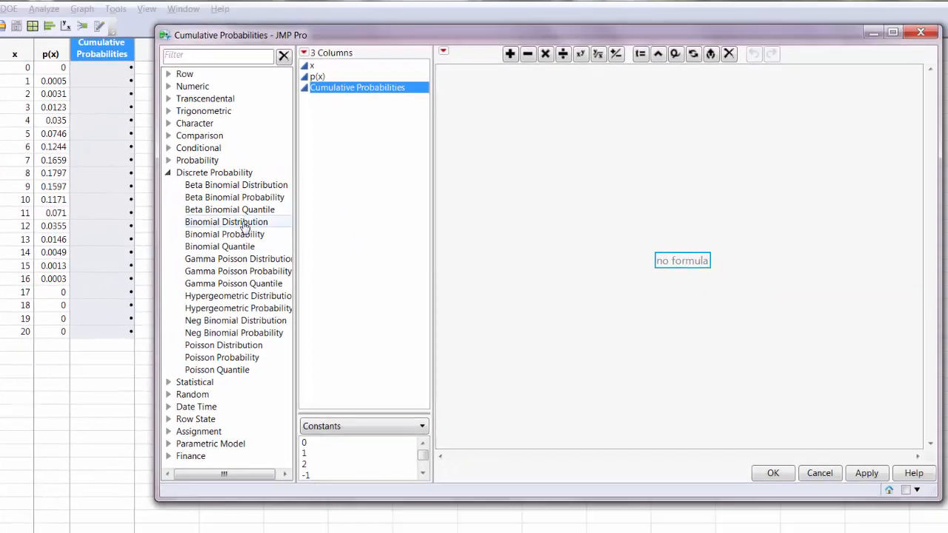
click(481, 158)
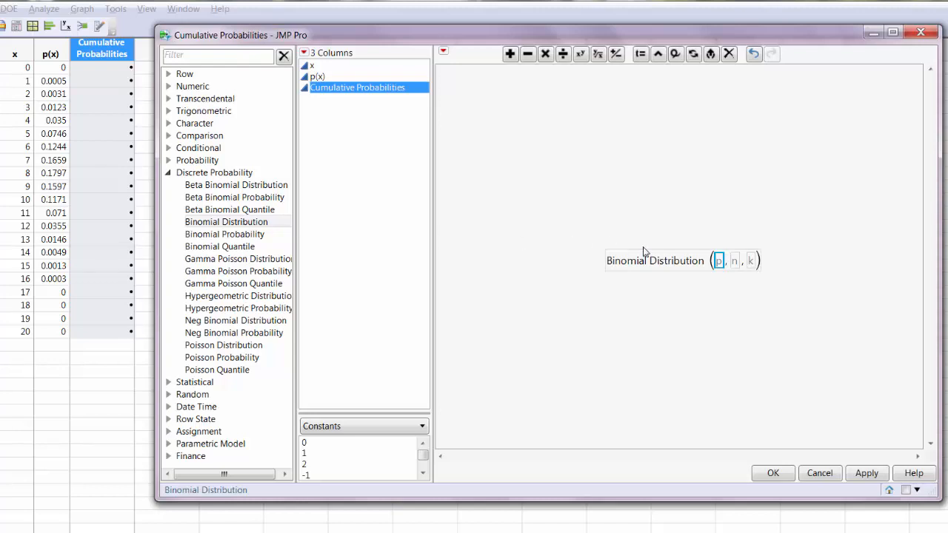
Step: Set the Binomial Distribution arguments to p = 0.4, n = 20, and k = column x
text(-)
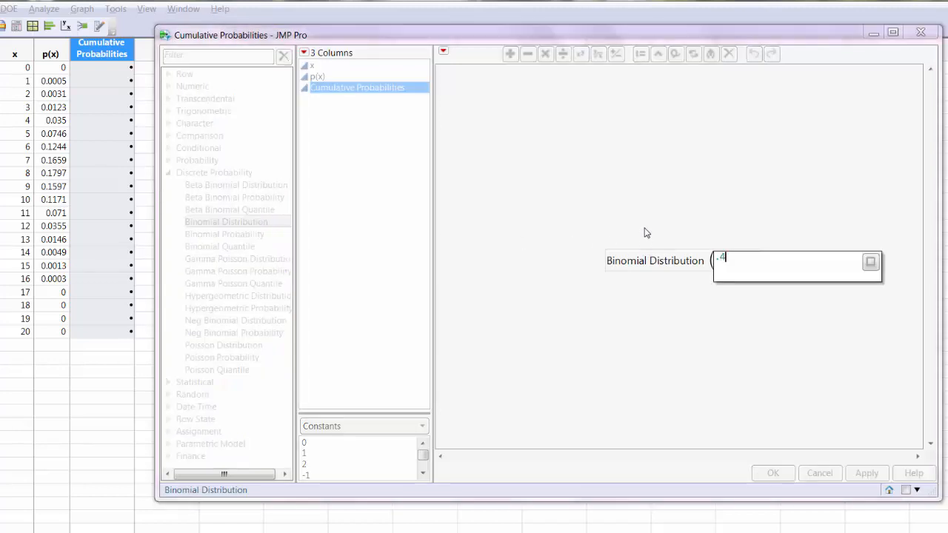
key(Return)
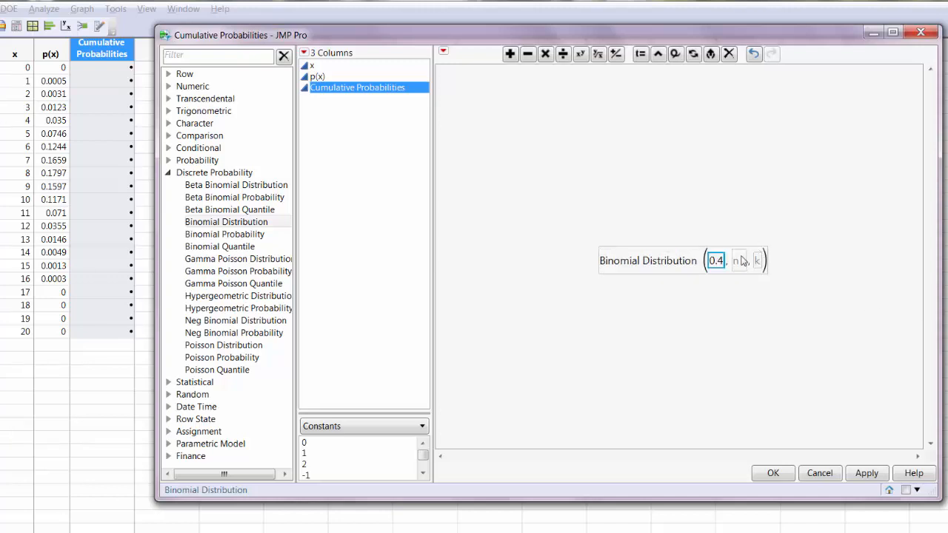
click(739, 261)
click(740, 261)
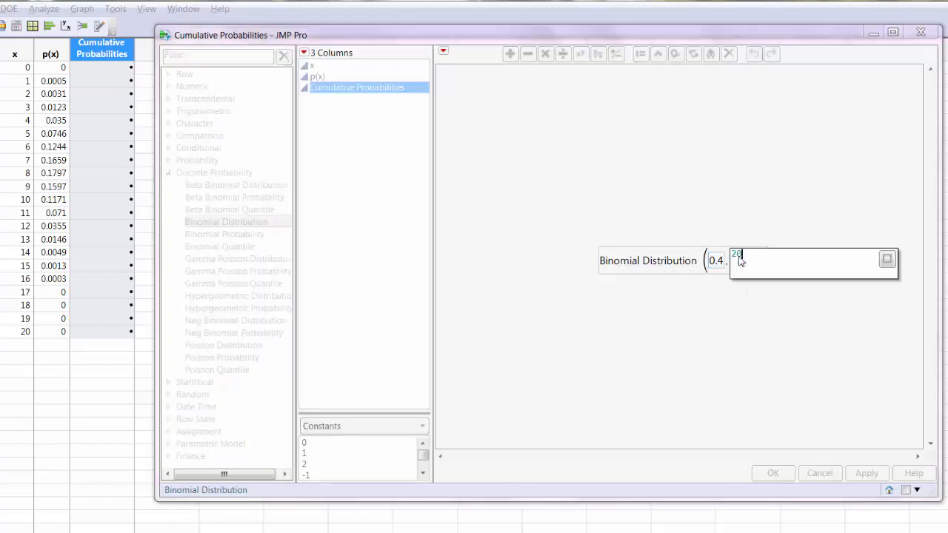
text(20)
key(Return)
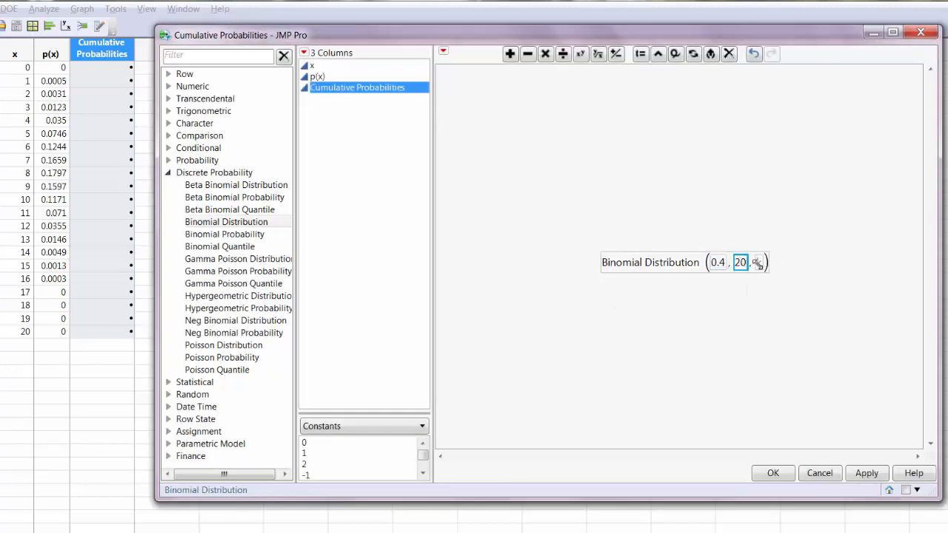
click(758, 261)
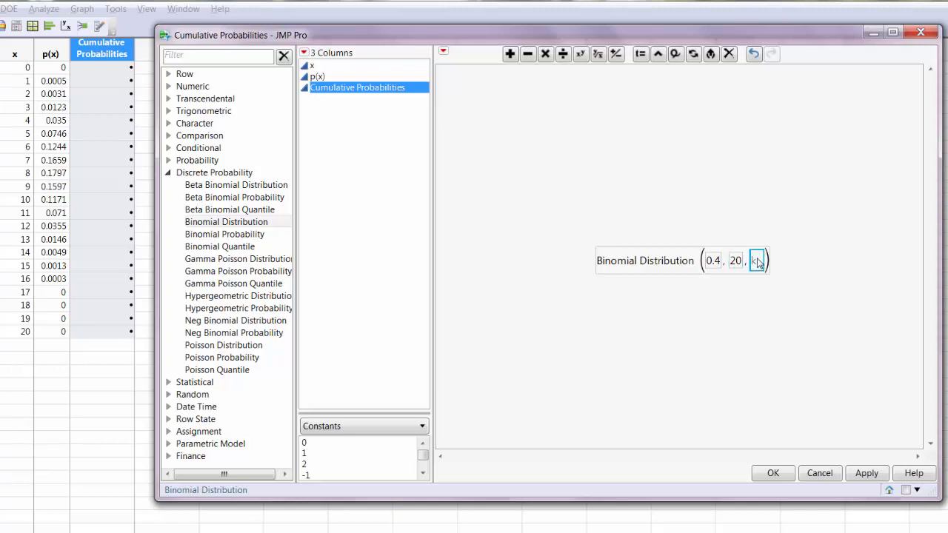
click(317, 66)
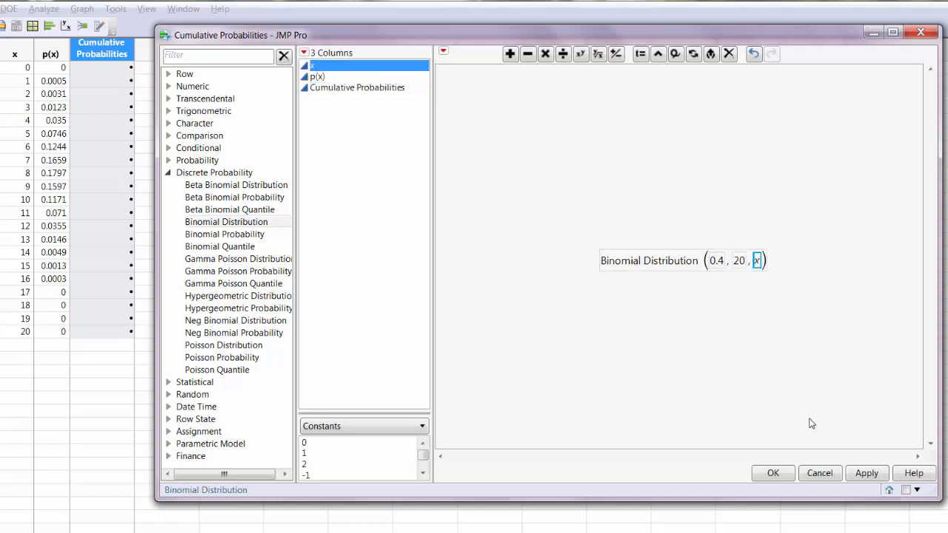
Step: Wrap the Binomial Distribution expression in a Round function with 4 decimals and apply the formula
click(645, 263)
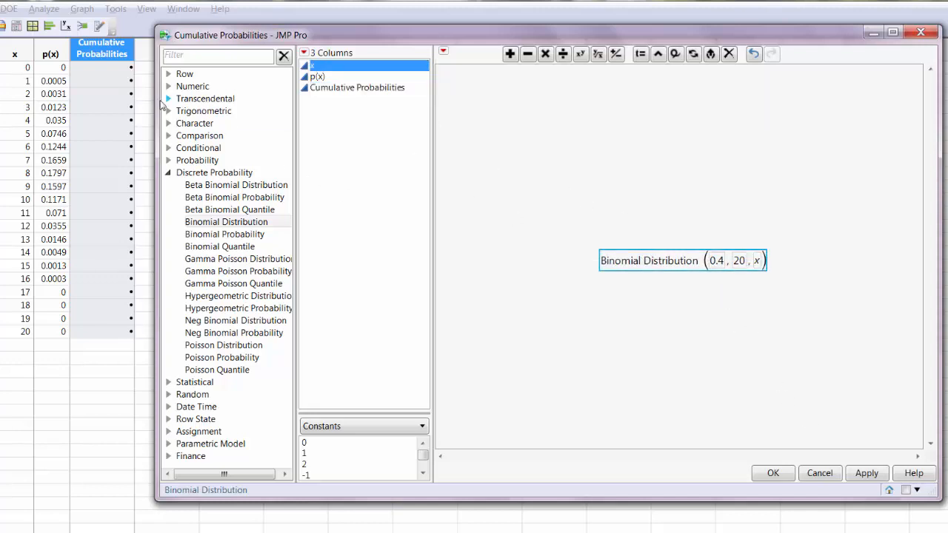
click(169, 87)
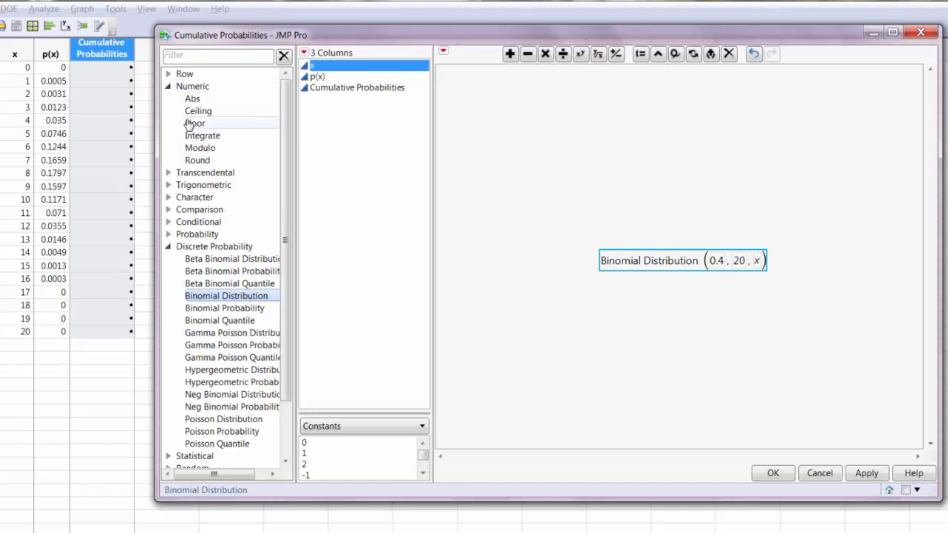
click(189, 160)
text(4)
key(Return)
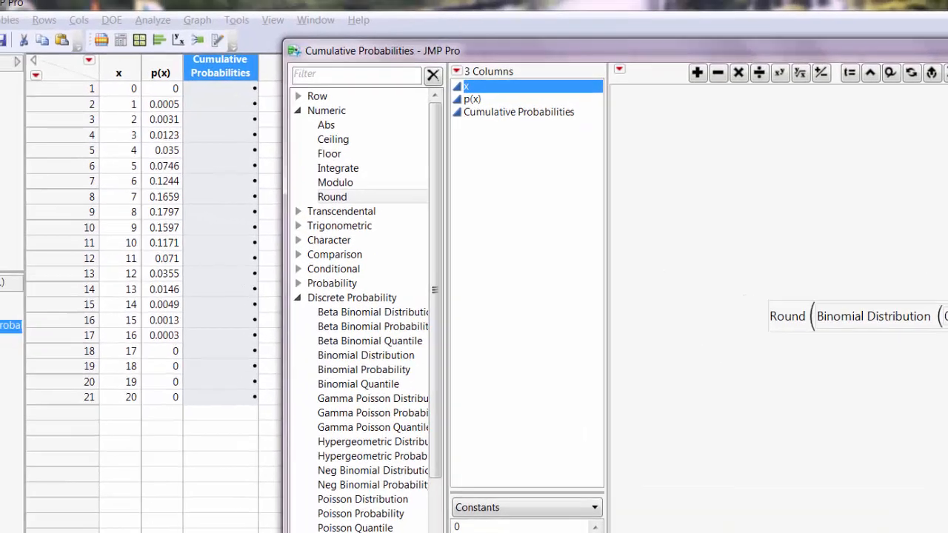
click(772, 472)
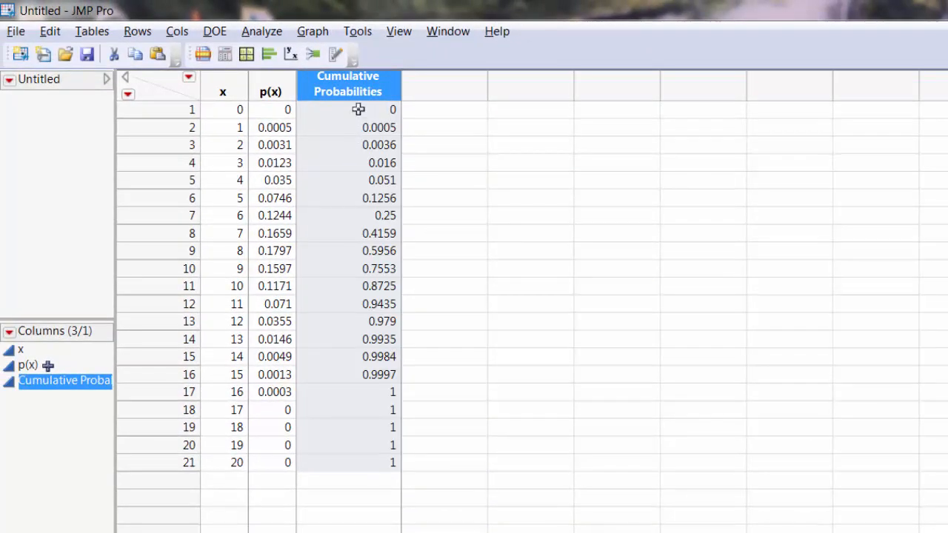